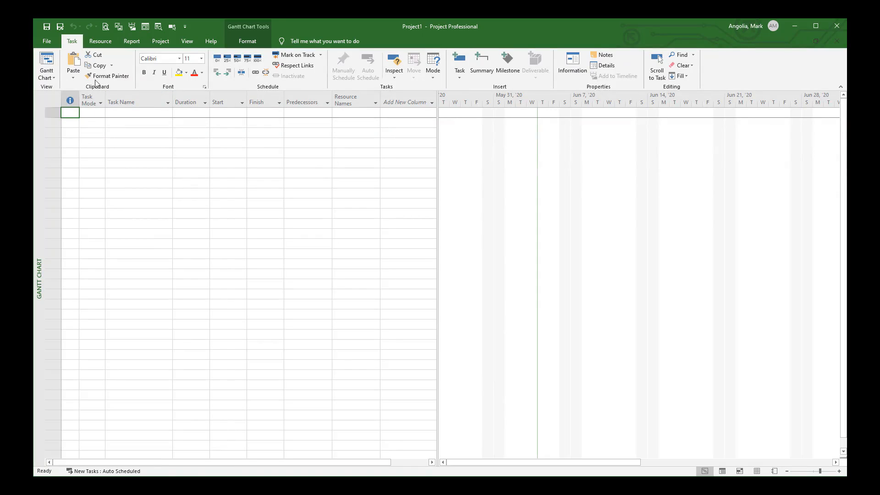
# Step: Open the project options and set the default view to Gantt with Timeline, then back to Gantt Chart
pyautogui.click(47, 42)
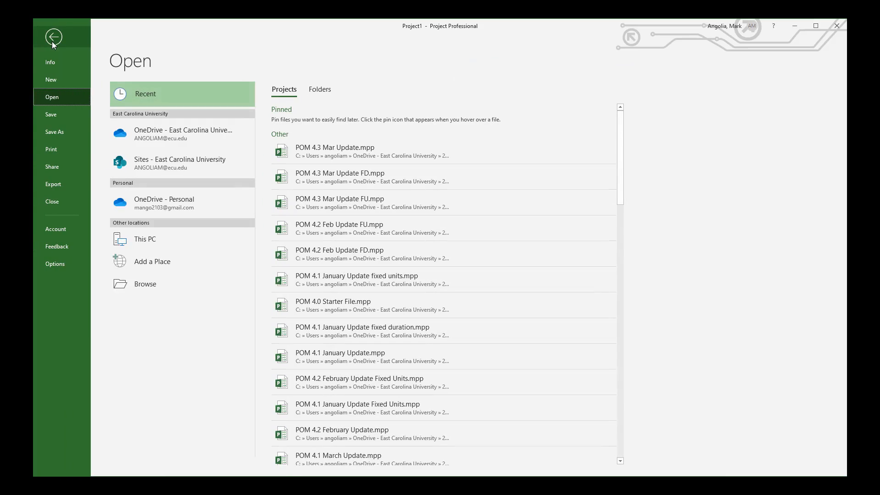
pyautogui.click(56, 263)
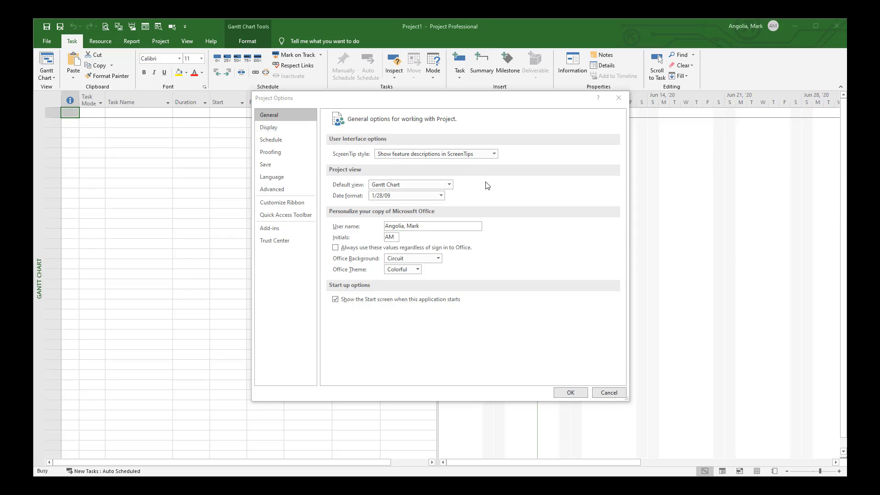
pyautogui.click(449, 185)
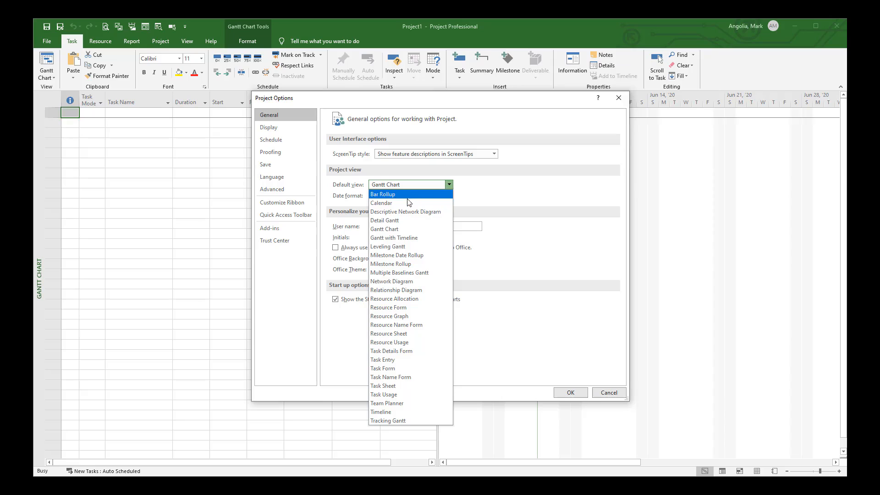
pyautogui.click(428, 239)
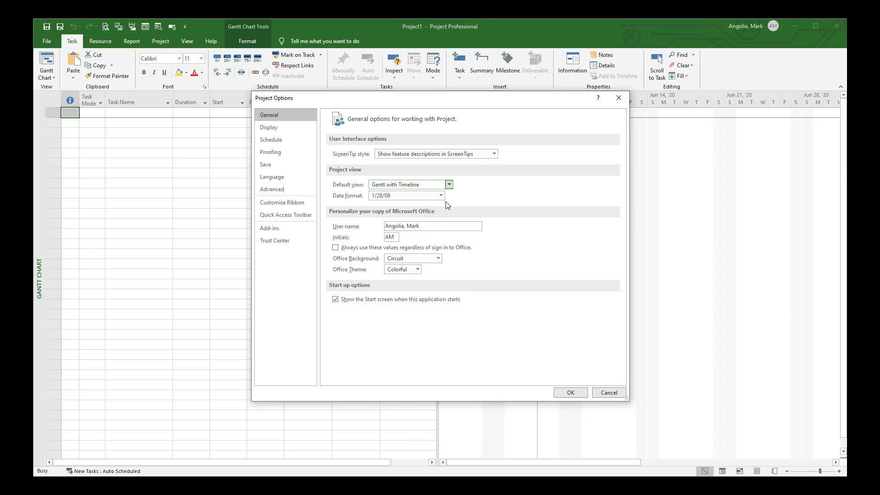
pyautogui.click(449, 184)
pyautogui.click(392, 230)
# Step: Keep the 1/28/09 date format and replace the initials with the user's own initials
pyautogui.click(441, 197)
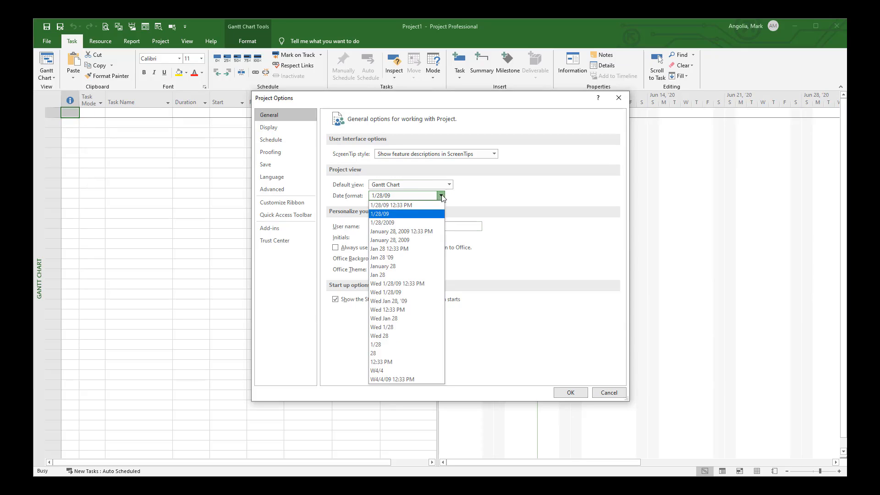
pyautogui.click(418, 216)
pyautogui.moveTo(428, 228); pyautogui.dragTo(364, 228)
pyautogui.press('End')
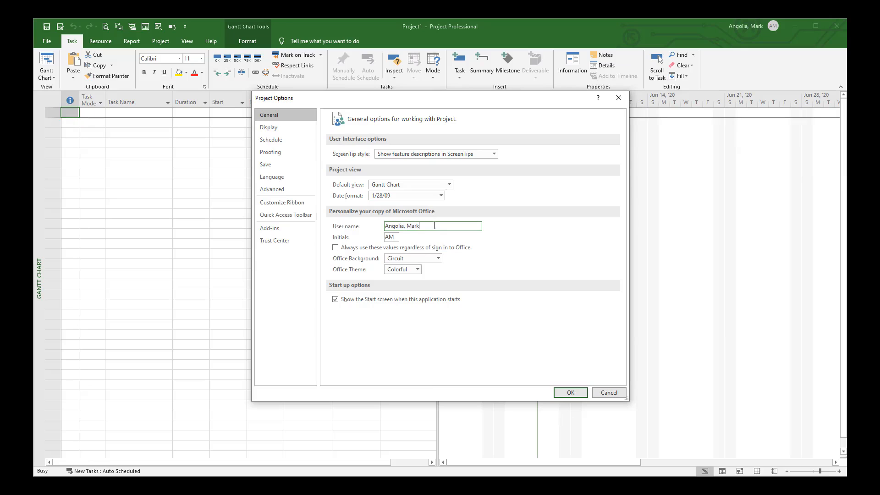
pyautogui.doubleClick(397, 237)
pyautogui.write('mga')
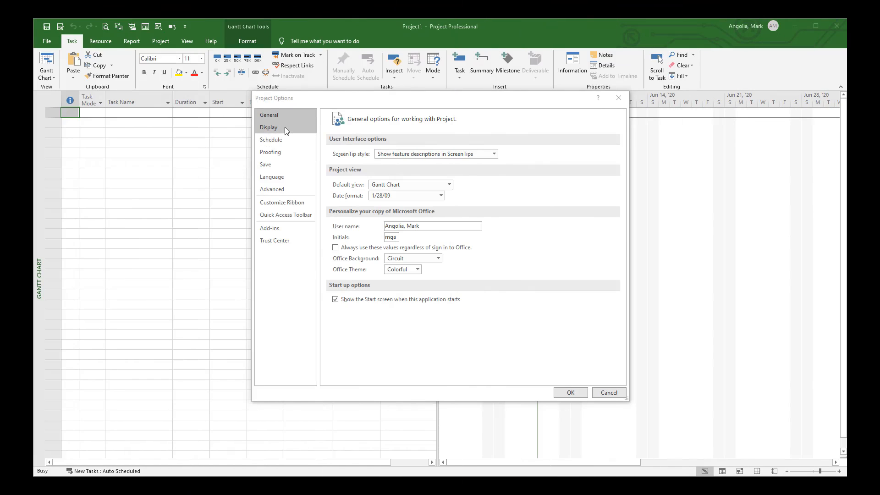
# Step: In the Display options, set the currency decimal digits to 0
pyautogui.click(285, 128)
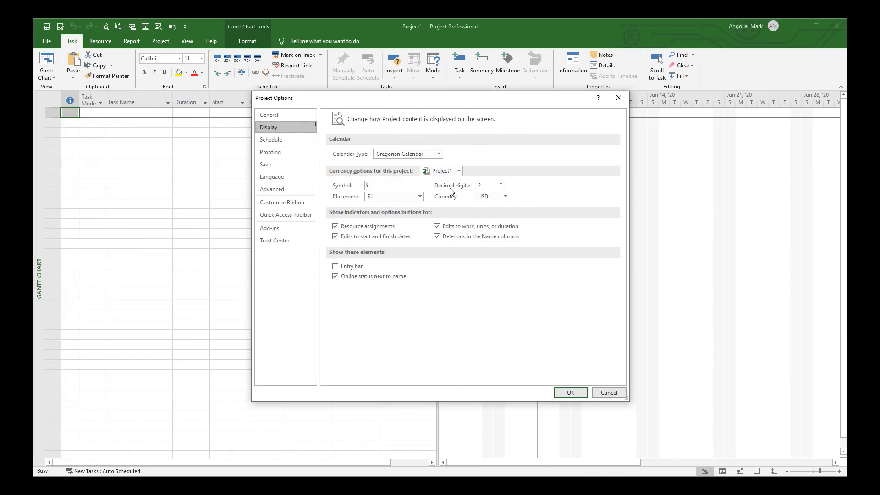
pyautogui.moveTo(452, 103); pyautogui.dragTo(432, 147)
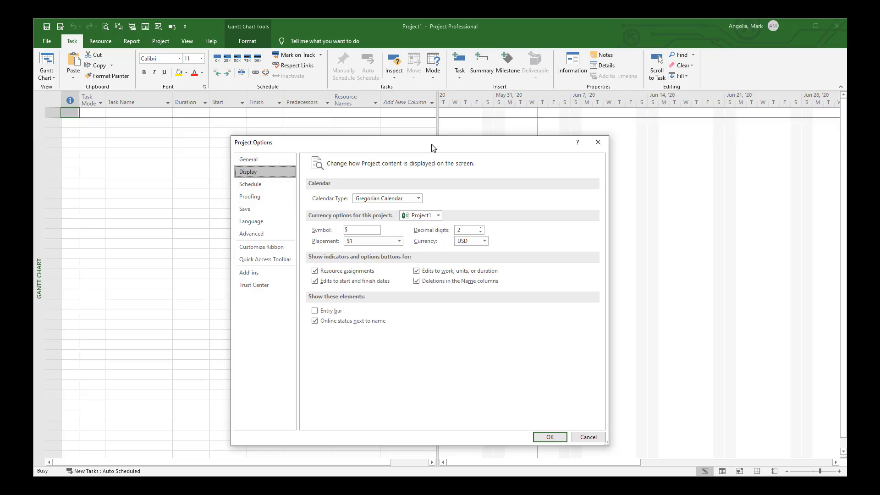
pyautogui.click(480, 233)
pyautogui.click(480, 232)
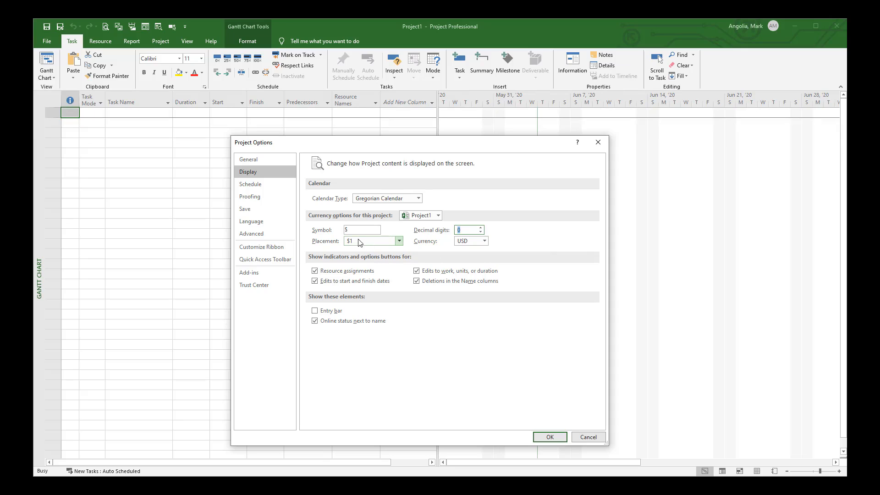
pyautogui.click(399, 241)
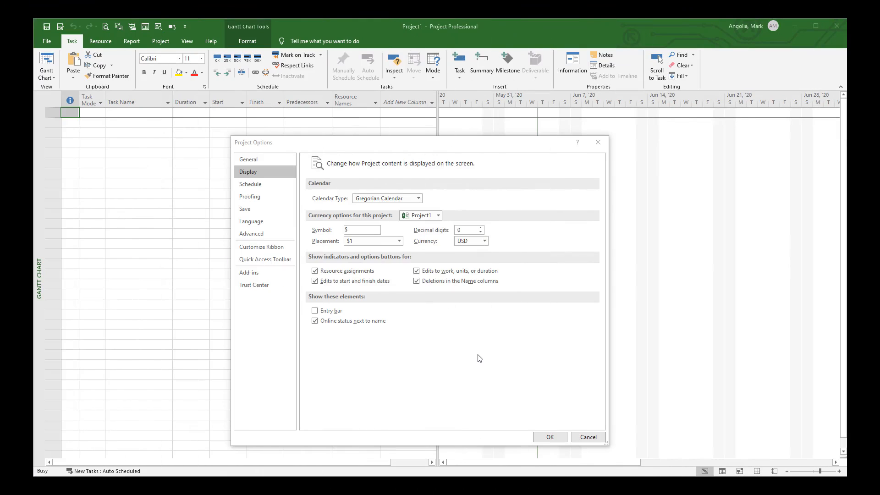
# Step: In the Schedule options, apply the calendar options to All New Projects
pyautogui.click(265, 185)
pyautogui.click(457, 185)
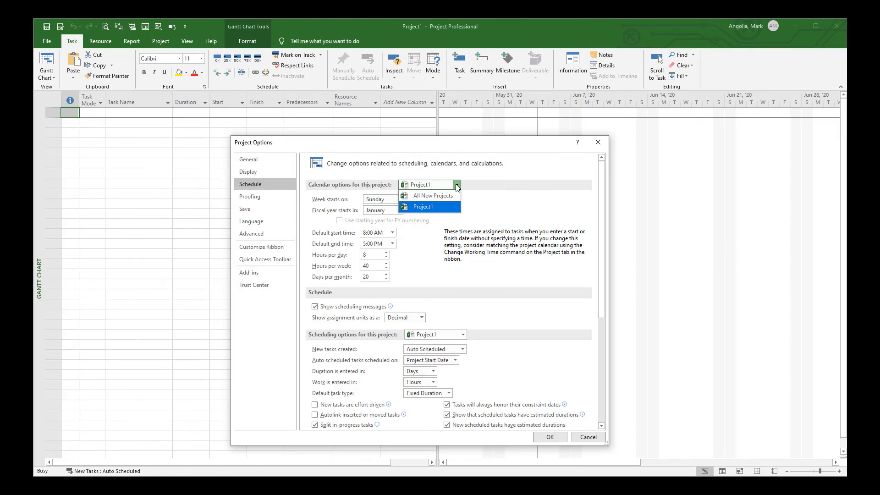
pyautogui.click(433, 195)
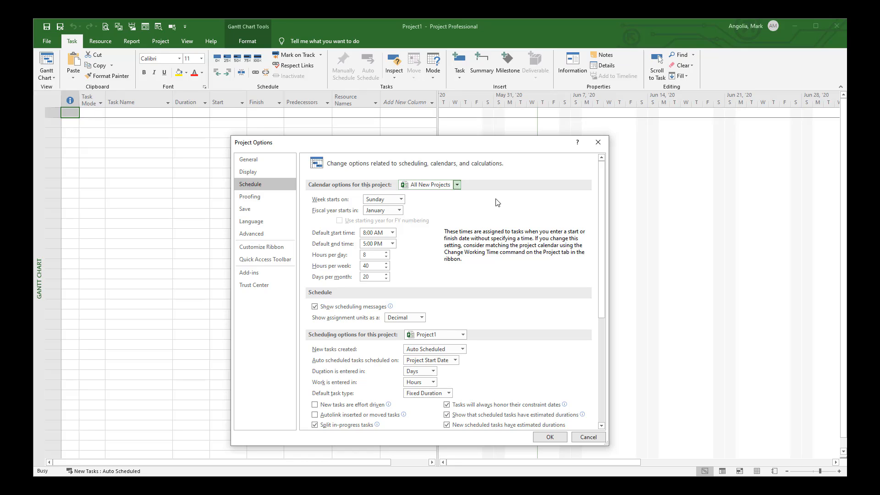
# Step: Set assignment units to be shown as Decimal
pyautogui.scroll(-3, 497, 203)
pyautogui.scroll(2, 410, 227)
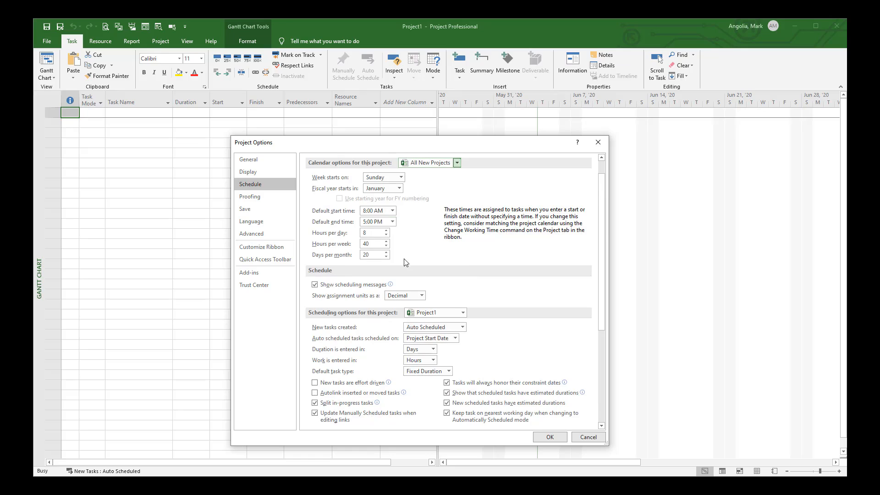
pyautogui.scroll(-2, 420, 257)
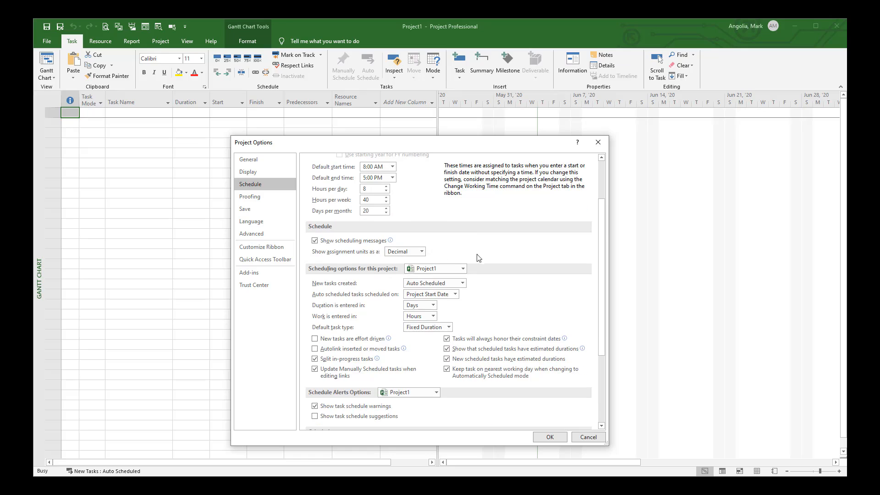
pyautogui.click(422, 252)
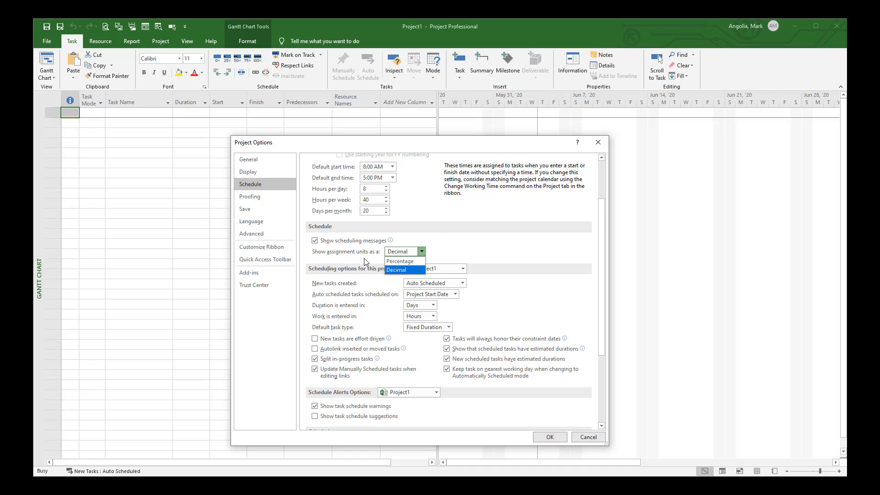
pyautogui.click(416, 272)
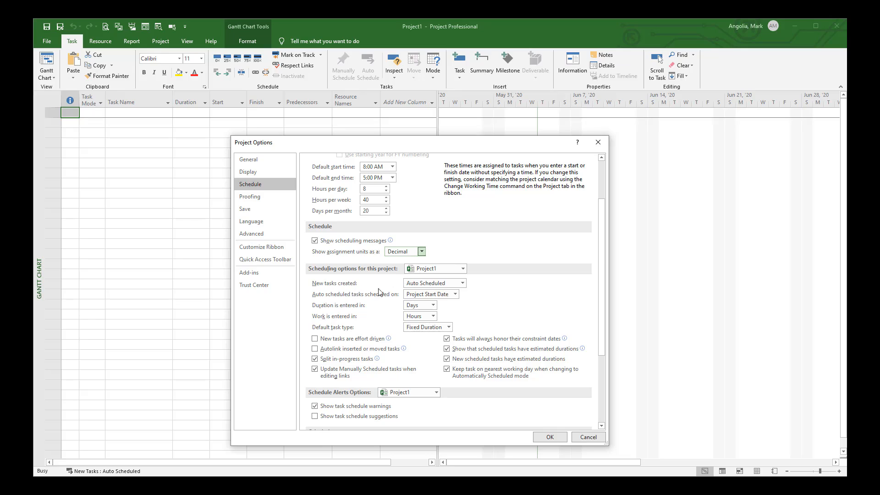
# Step: Set new tasks to be created as Auto Scheduled and the default task type to Fixed Duration
pyautogui.click(463, 283)
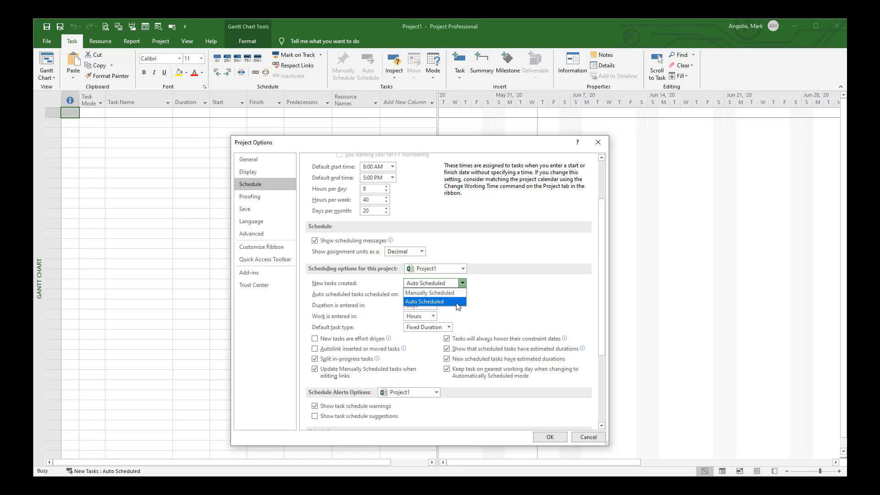
pyautogui.click(458, 302)
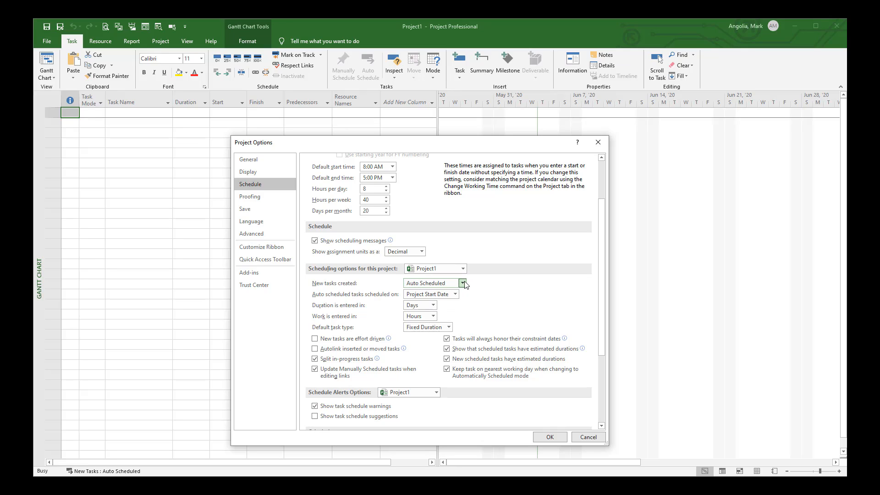
pyautogui.click(449, 328)
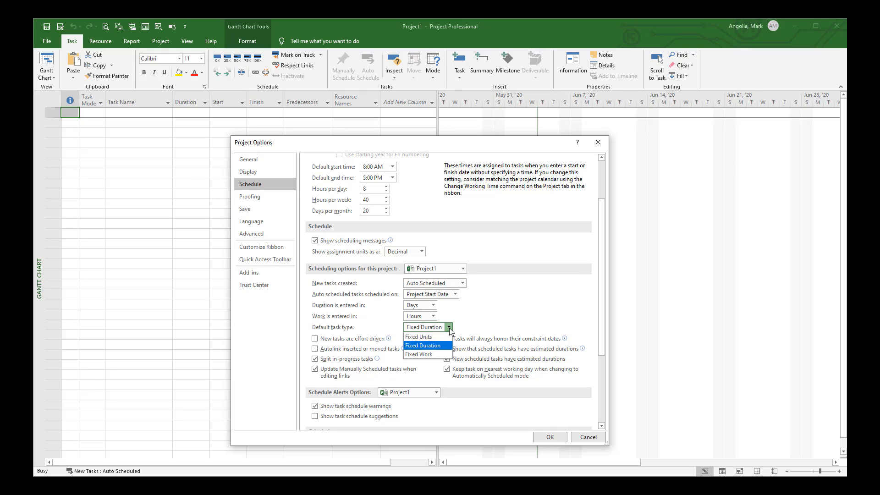
pyautogui.click(443, 350)
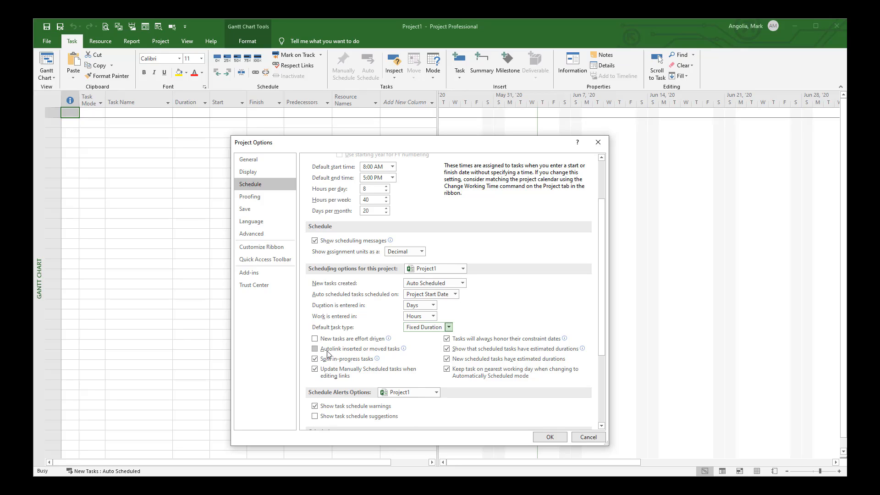
# Step: Turn off Split in-progress tasks and toggle the keep-task-on-nearest-working-day option
pyautogui.click(316, 359)
pyautogui.click(547, 377)
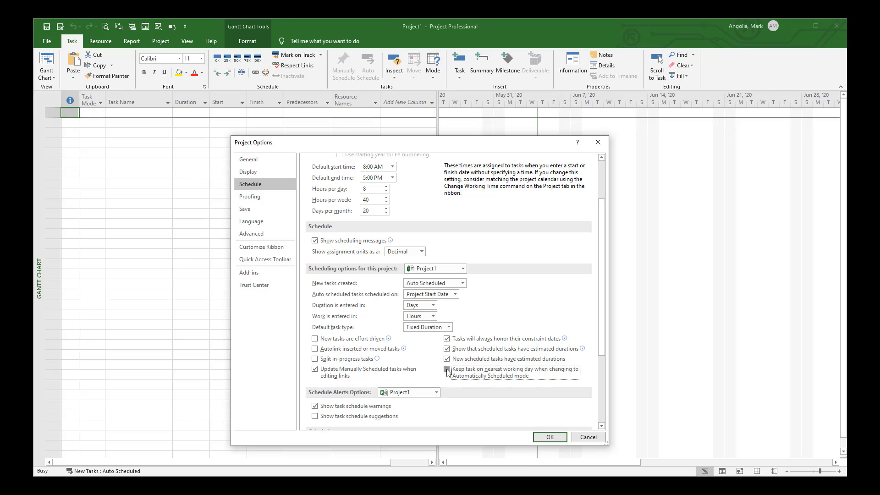
pyautogui.moveTo(603, 311); pyautogui.dragTo(605, 377)
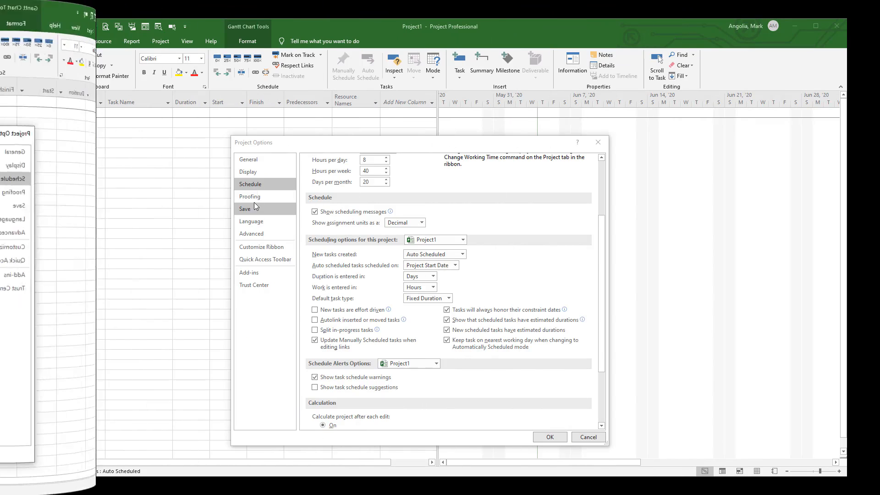
# Step: Try enabling auto save every 10 minutes in the Save options
pyautogui.click(263, 197)
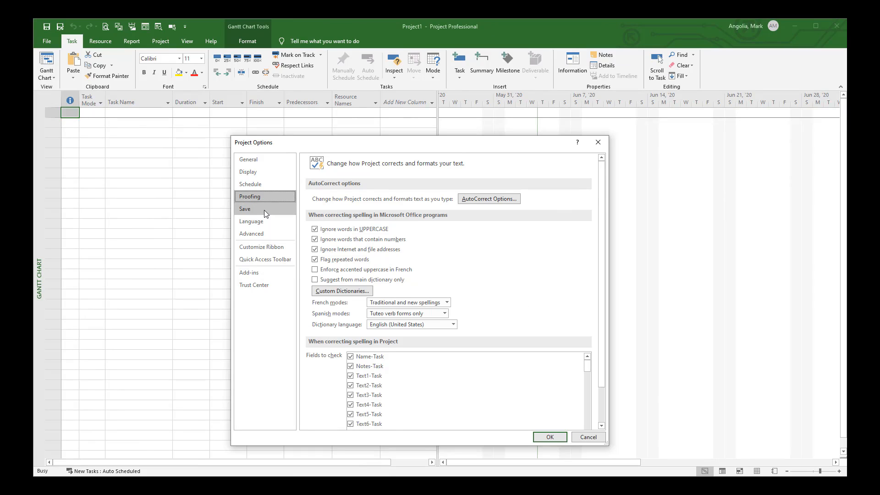
pyautogui.click(264, 210)
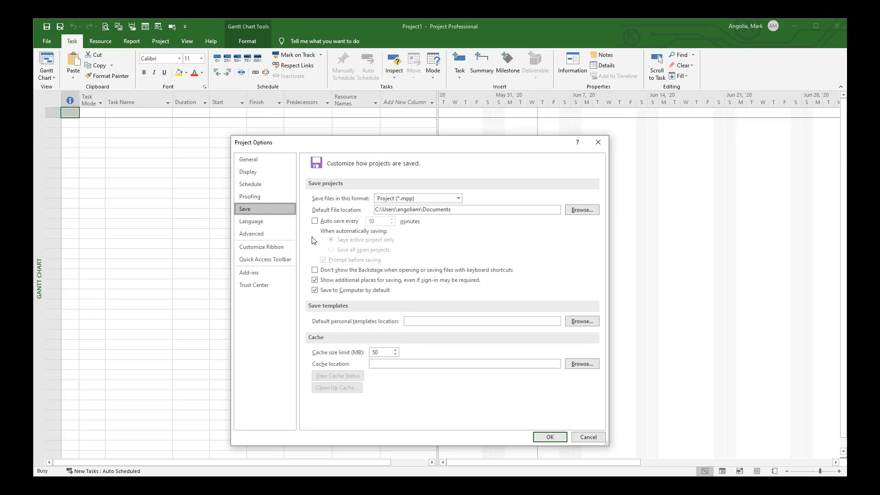
pyautogui.click(315, 221)
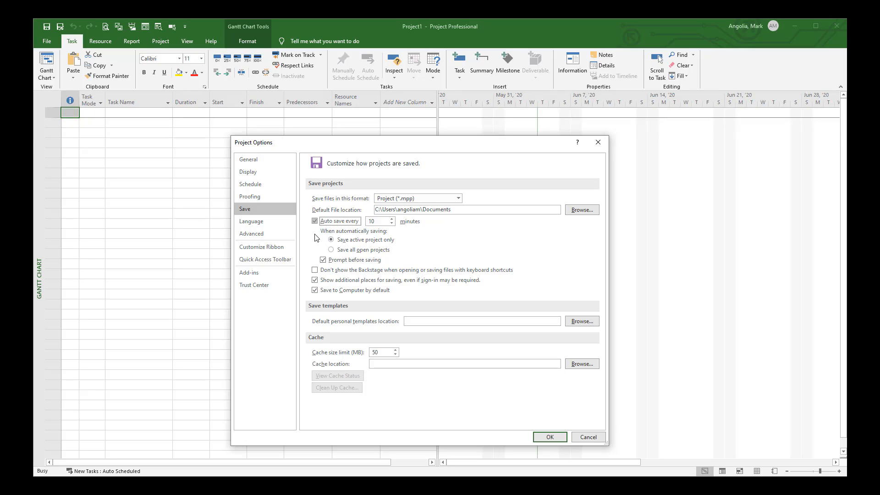
pyautogui.click(314, 222)
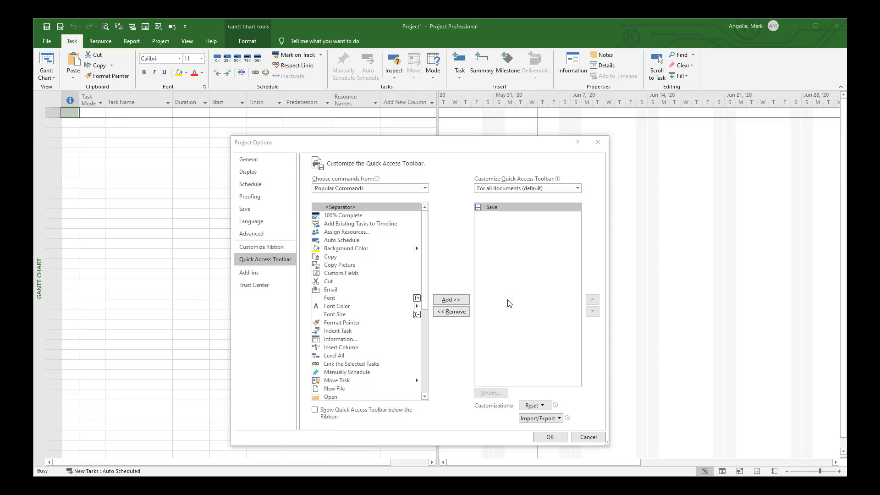
# Step: Add the Save As command to the Quick Access Toolbar
pyautogui.click(262, 260)
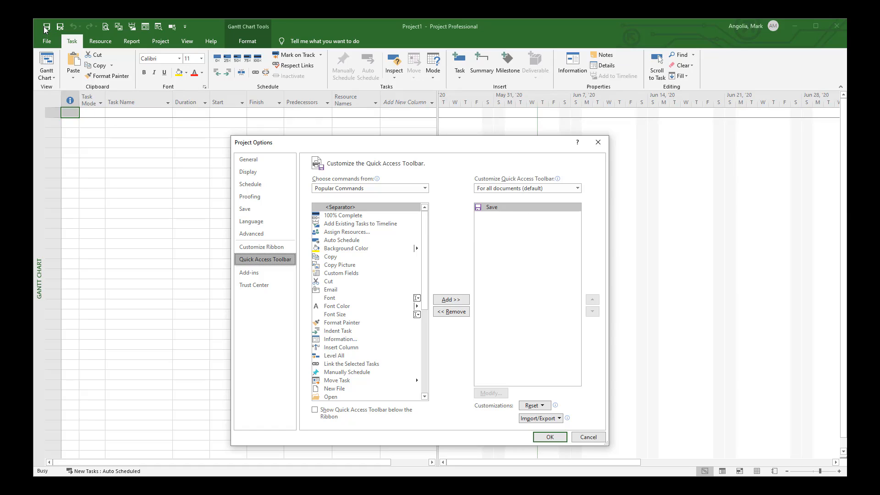
pyautogui.scroll(-2, 372, 315)
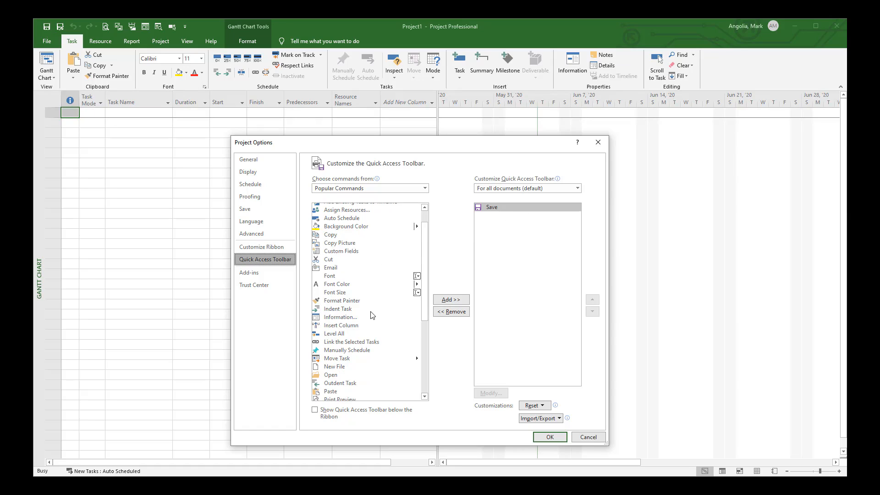
pyautogui.scroll(-3, 371, 315)
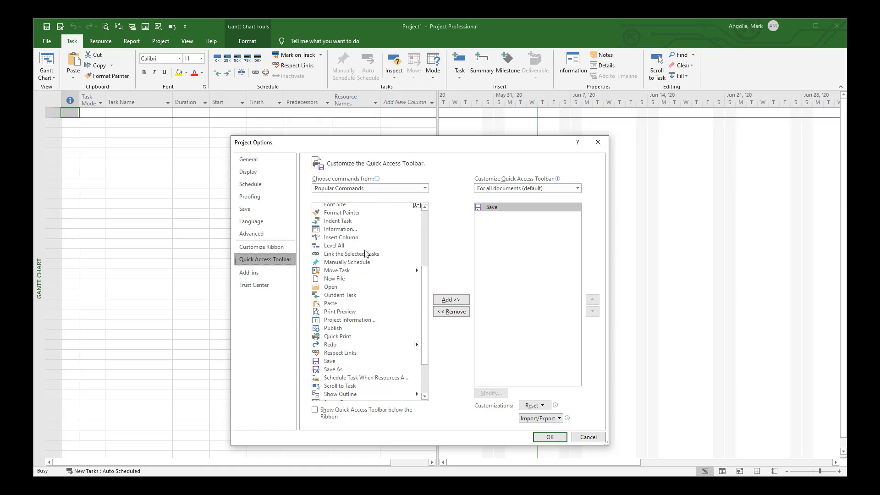
pyautogui.click(336, 370)
pyautogui.click(451, 299)
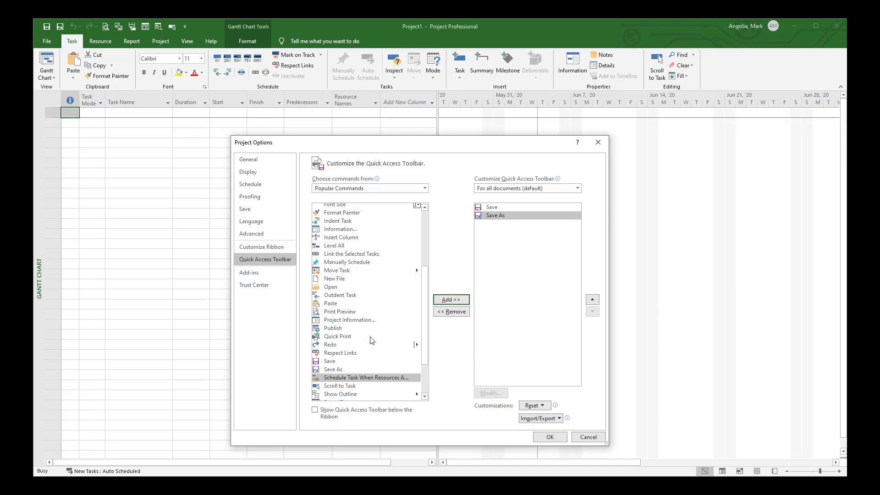
# Step: Add the Undo command to the Quick Access Toolbar
pyautogui.scroll(-3, 371, 348)
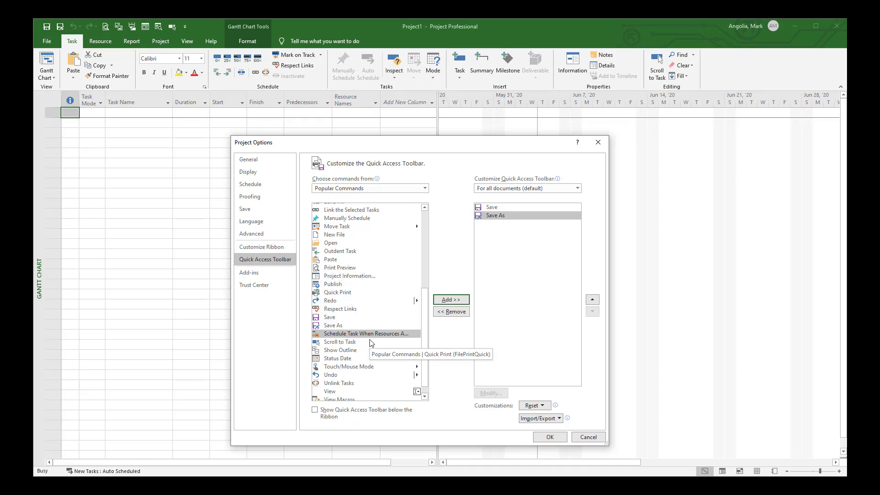
pyautogui.click(332, 364)
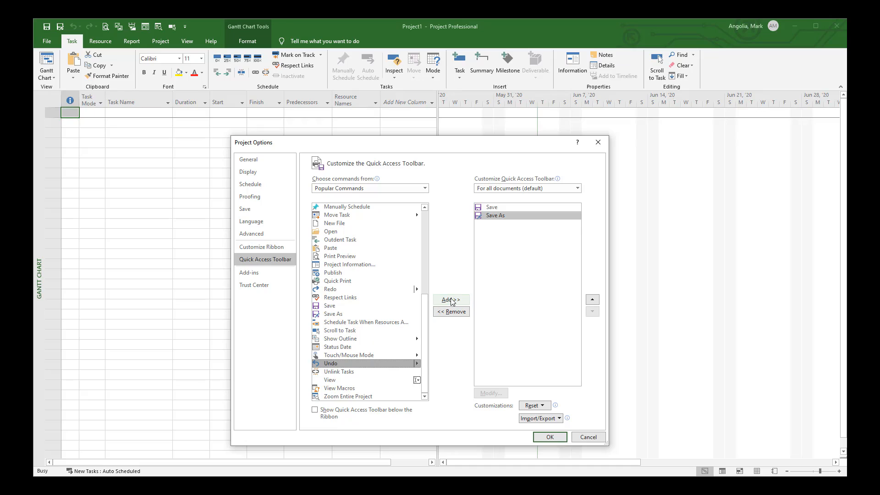
pyautogui.click(451, 300)
# Step: Add the Redo and Print Preview commands to the Quick Access Toolbar
pyautogui.scroll(1, 357, 370)
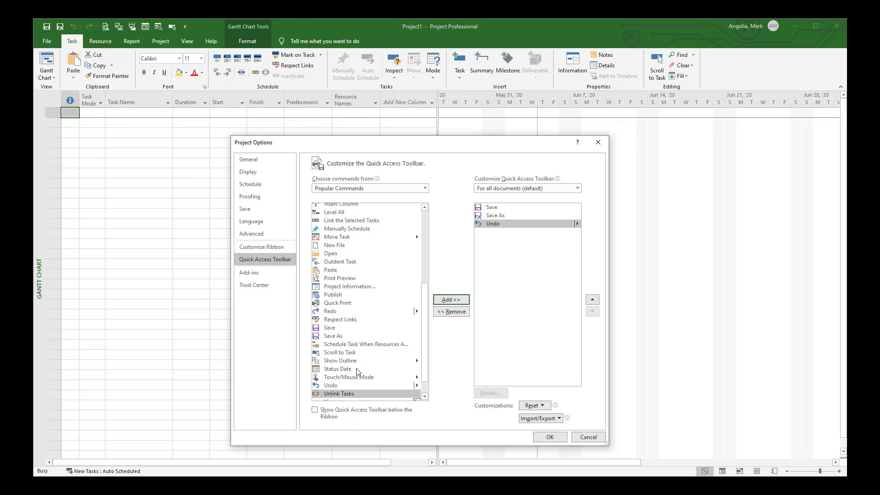
pyautogui.click(332, 313)
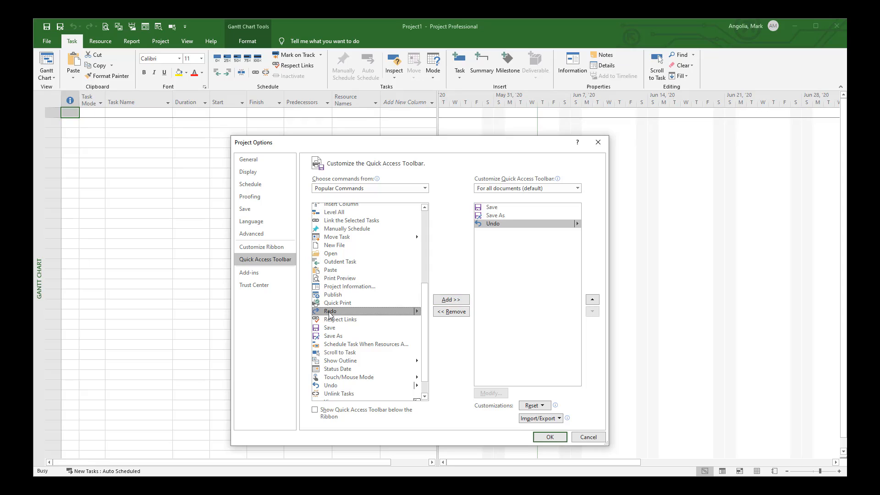
pyautogui.click(451, 300)
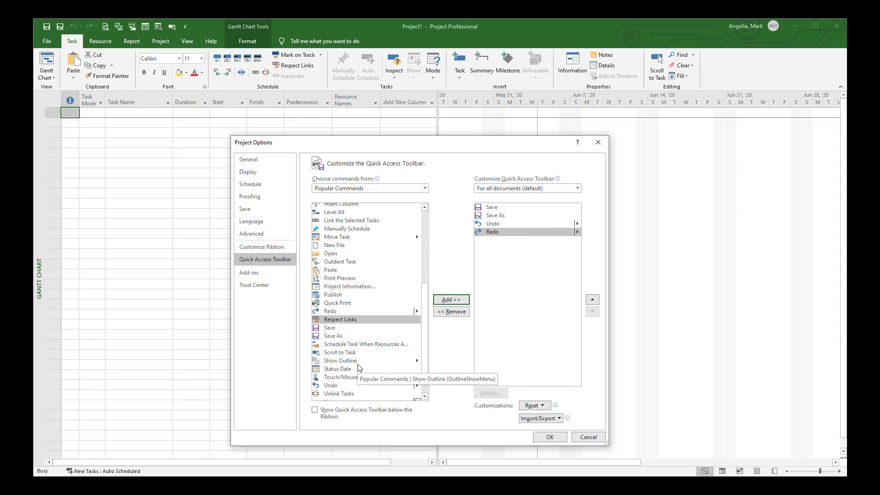
pyautogui.scroll(1, 359, 365)
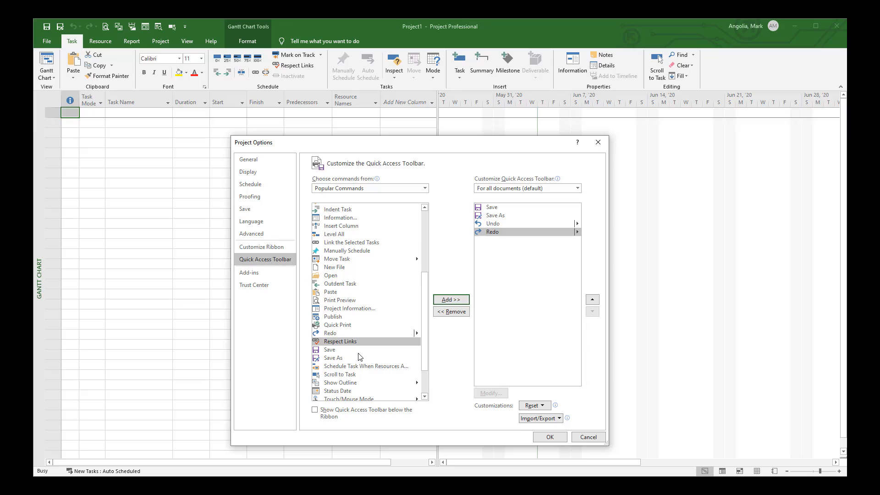
pyautogui.click(343, 301)
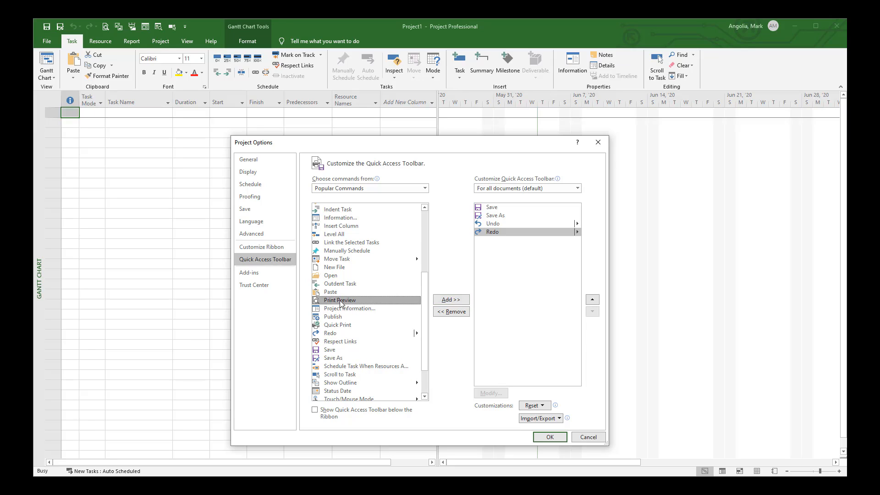
pyautogui.click(447, 300)
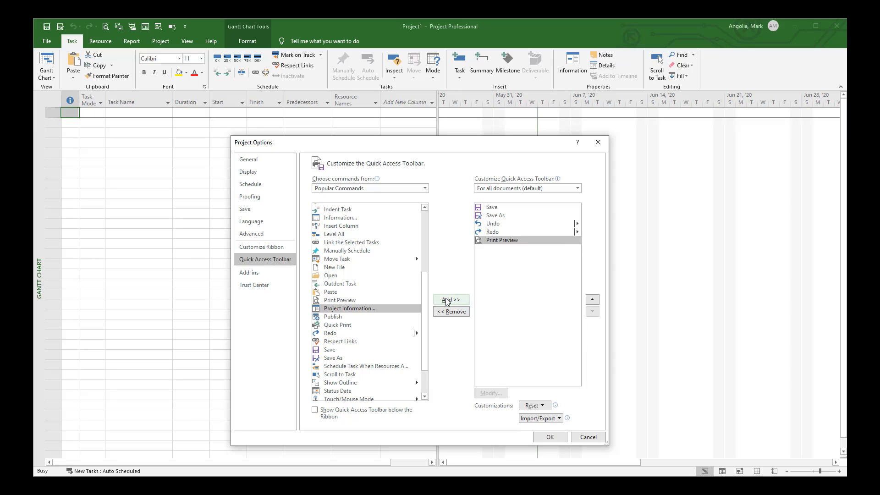
# Step: Add the Copy Picture and Add Existing Tasks to Timeline commands to the Quick Access Toolbar
pyautogui.scroll(5, 415, 300)
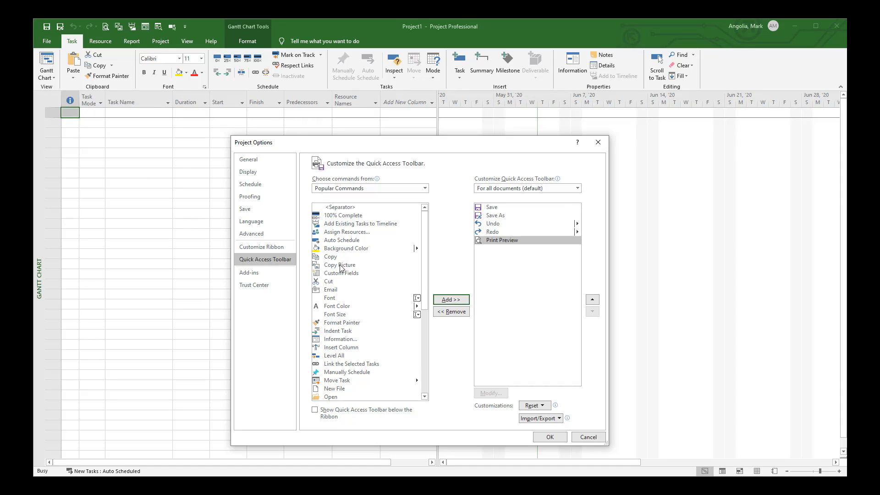
pyautogui.click(354, 266)
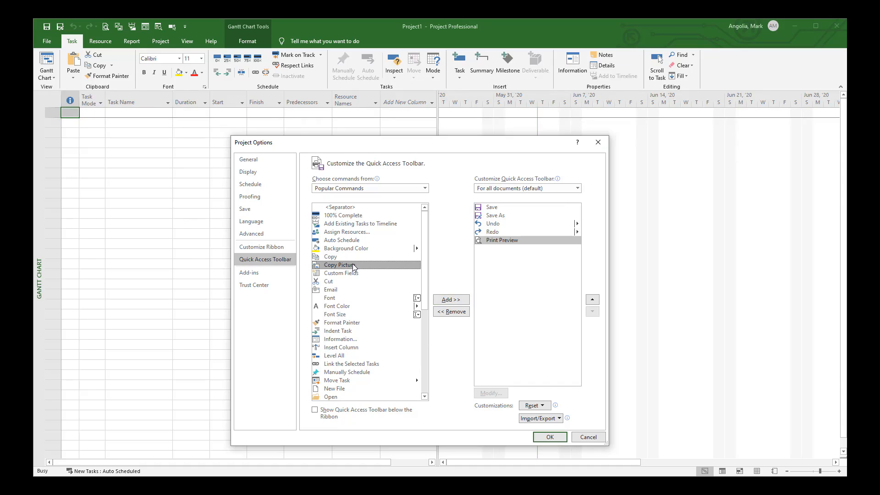
pyautogui.click(452, 301)
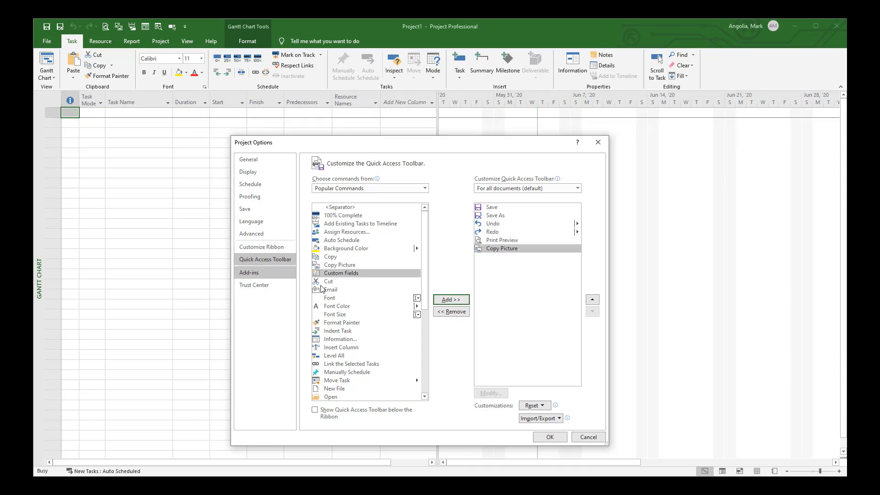
pyautogui.click(340, 225)
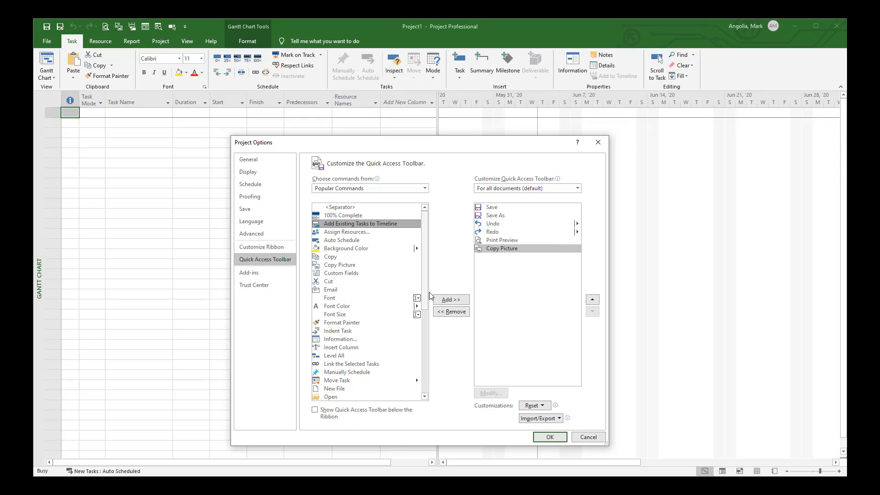
pyautogui.click(451, 299)
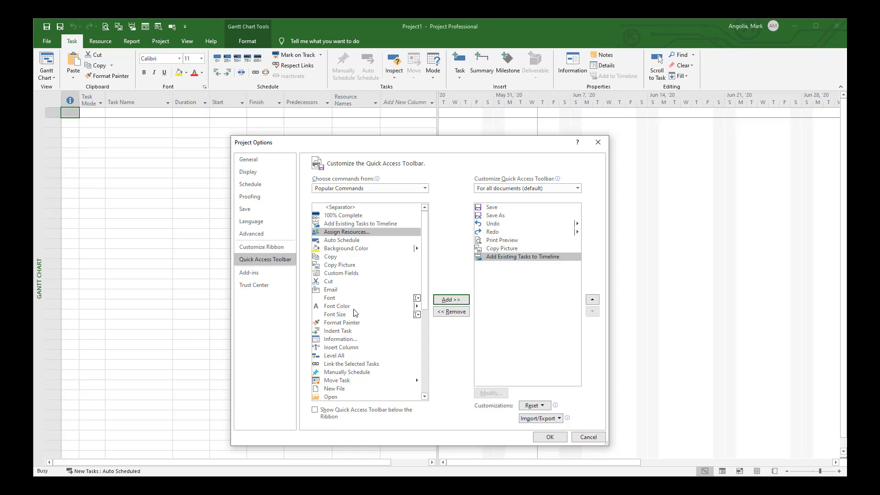
# Step: Add the Information and Zoom Entire Project commands to the Quick Access Toolbar
pyautogui.click(368, 338)
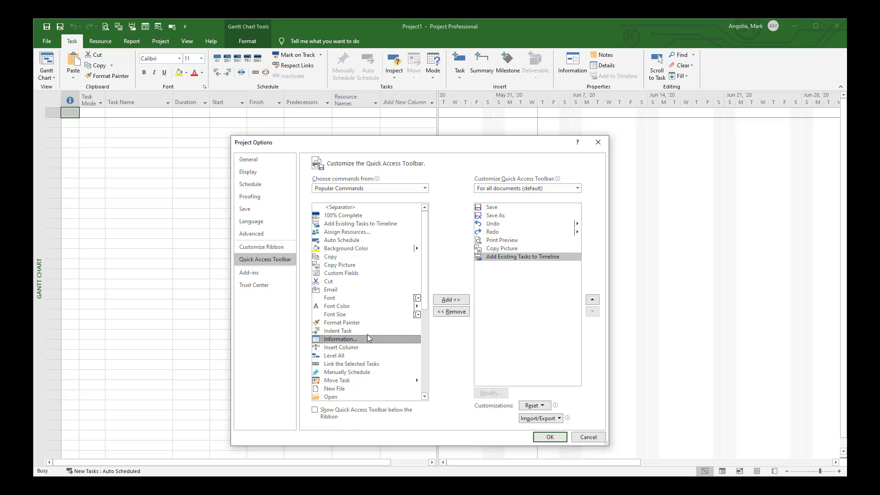
pyautogui.click(451, 299)
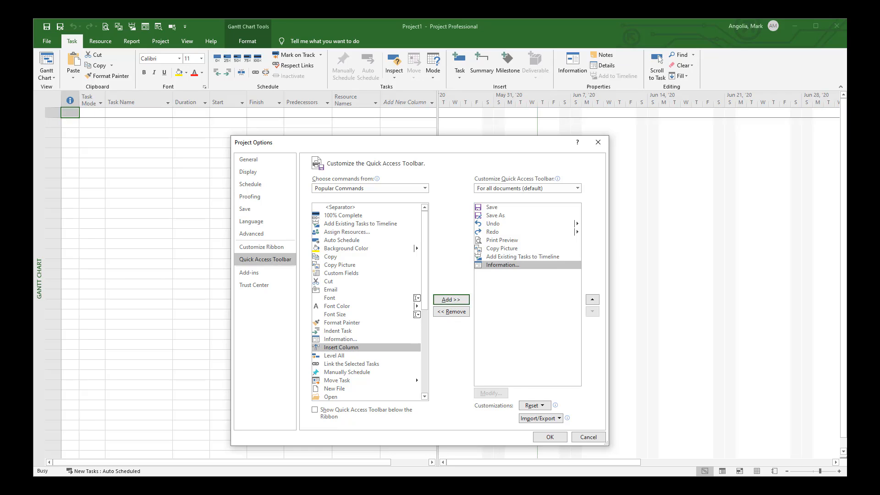
pyautogui.scroll(-7, 362, 344)
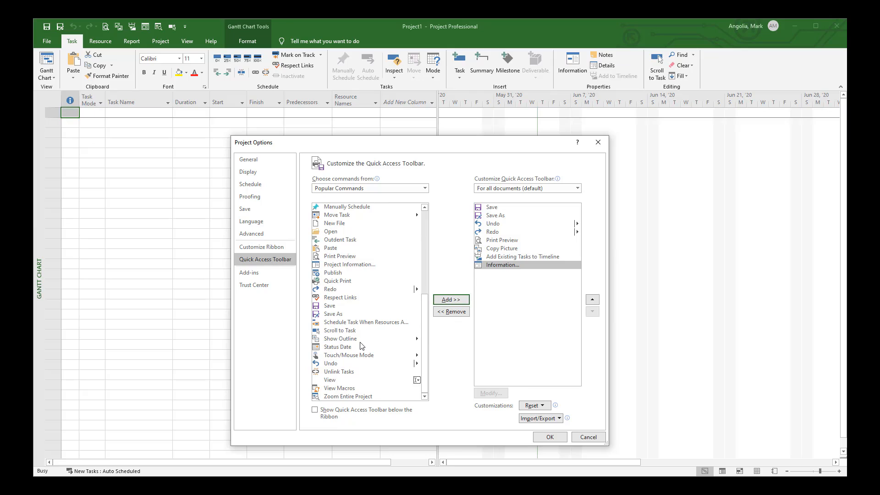
pyautogui.click(352, 397)
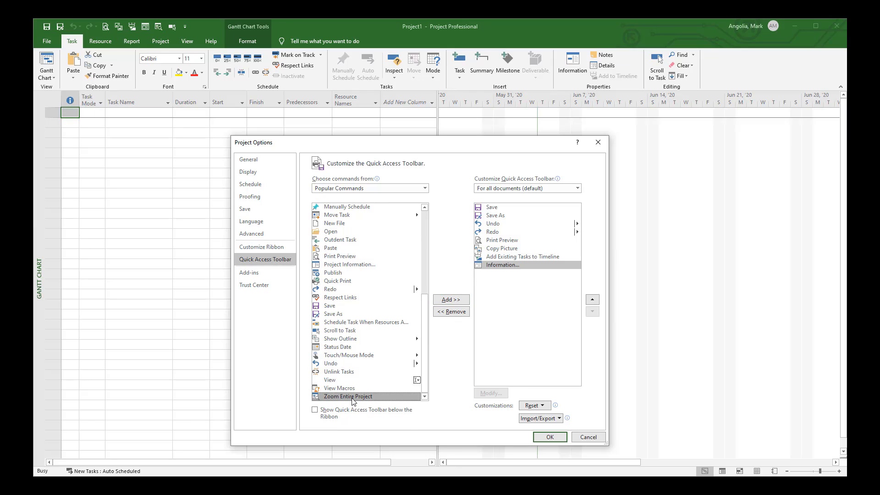
pyautogui.click(449, 300)
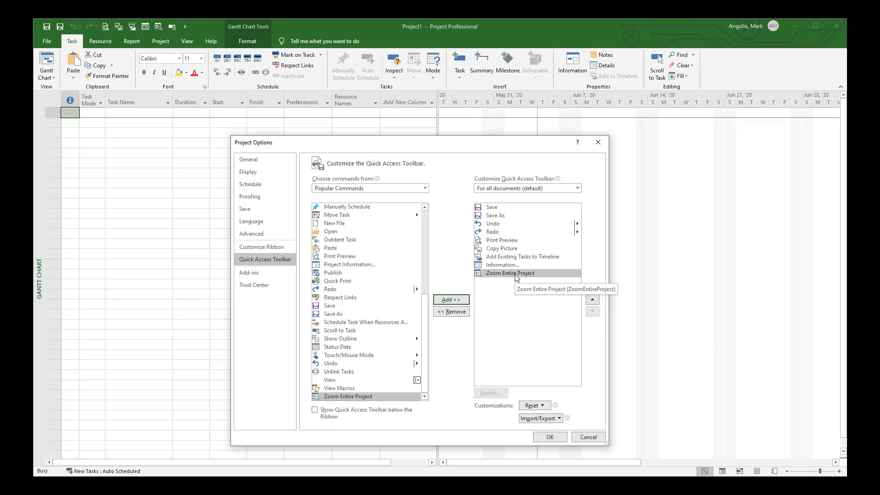
# Step: Add the Scroll to Task command to the Quick Access Toolbar and apply the Project Options
pyautogui.click(342, 331)
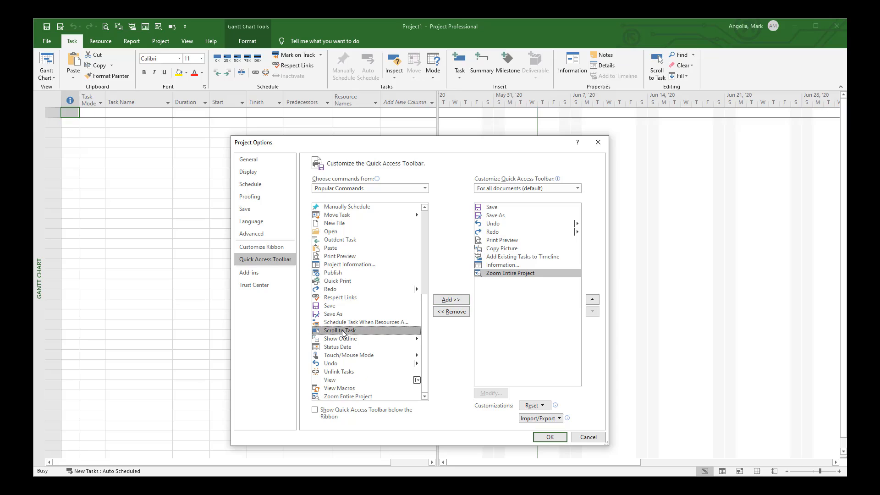
pyautogui.click(450, 302)
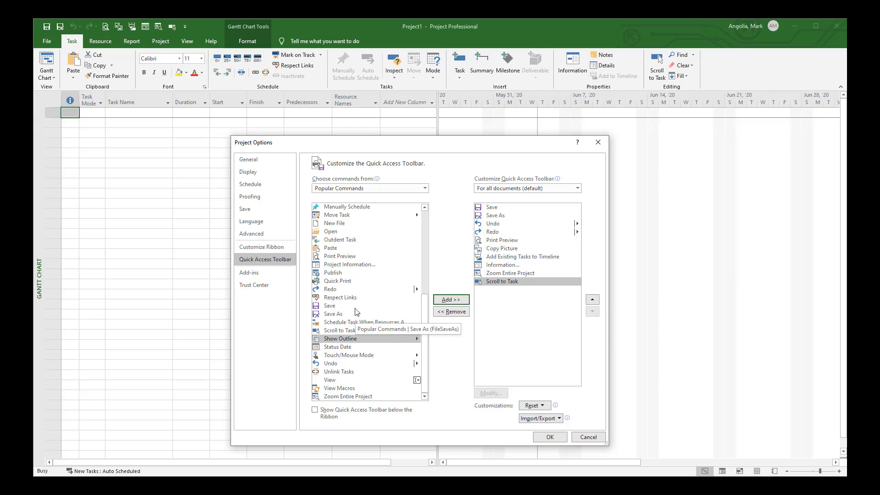
pyautogui.click(551, 438)
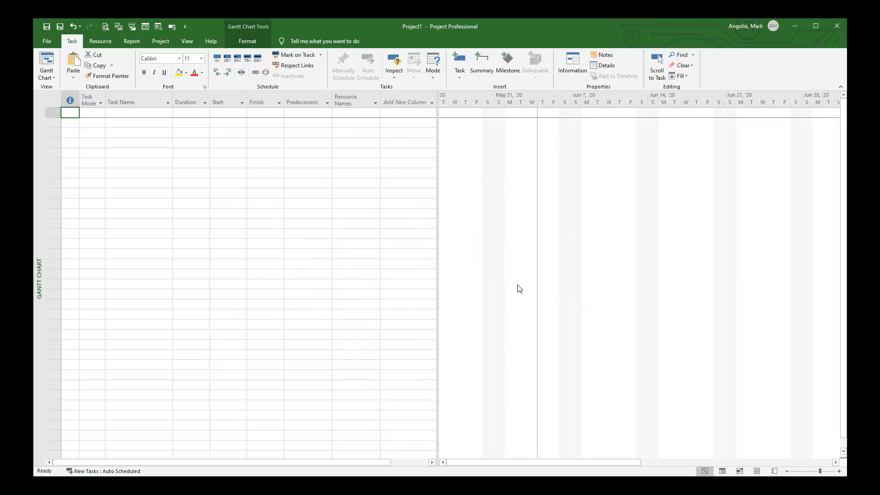